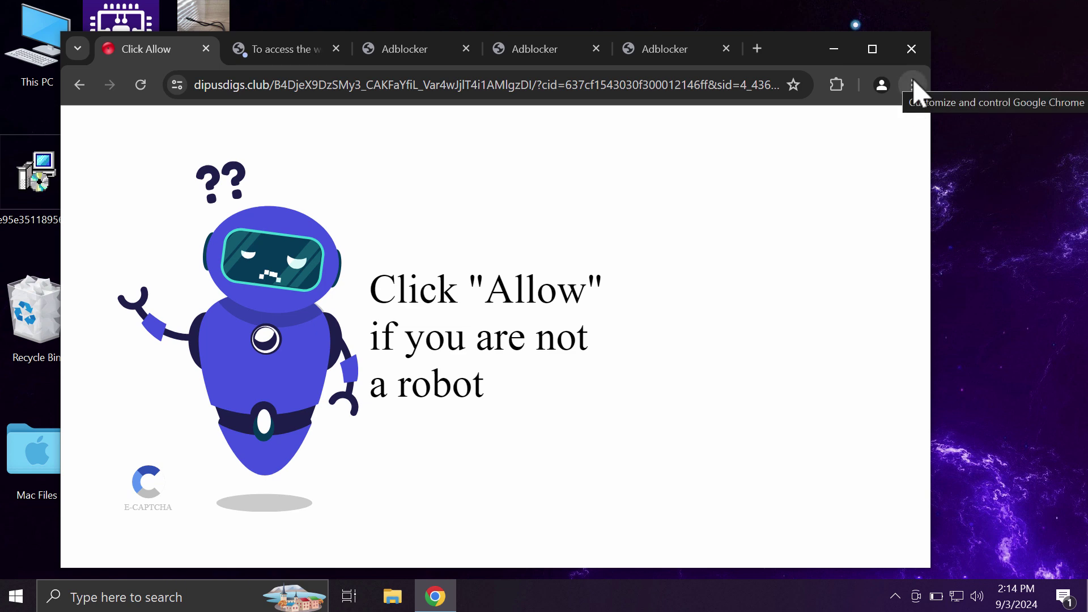
Step: Reach the Notifications permissions under Privacy and security > Site settings
{"action": "left_click", "coordinate": [913, 84]}
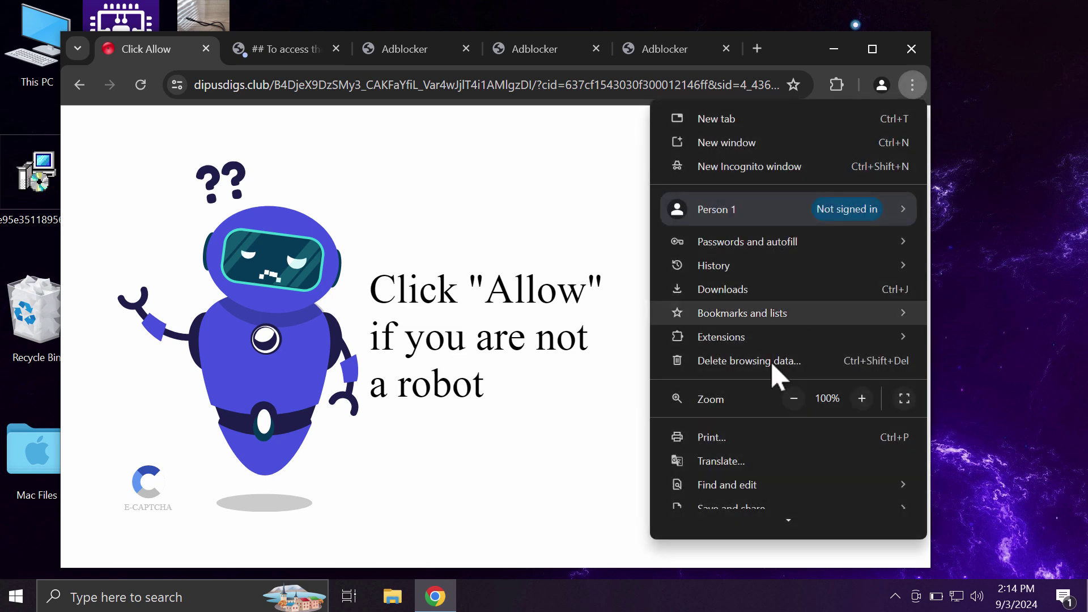
{"action": "scroll", "coordinate": [766, 382], "scroll_direction": "down", "scroll_amount": 2}
{"action": "scroll", "coordinate": [769, 387], "scroll_direction": "down", "scroll_amount": 2}
{"action": "scroll", "coordinate": [765, 425], "scroll_direction": "down", "scroll_amount": 1}
{"action": "left_click", "coordinate": [762, 451]}
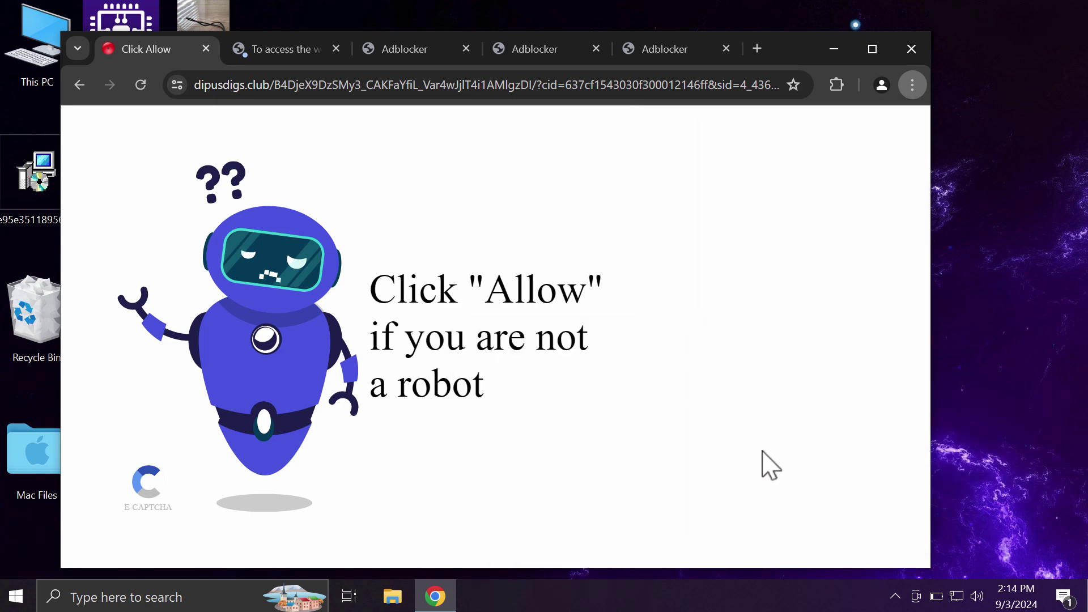
{"action": "left_click", "coordinate": [167, 252]}
{"action": "scroll", "coordinate": [547, 365], "scroll_direction": "down", "scroll_amount": 1}
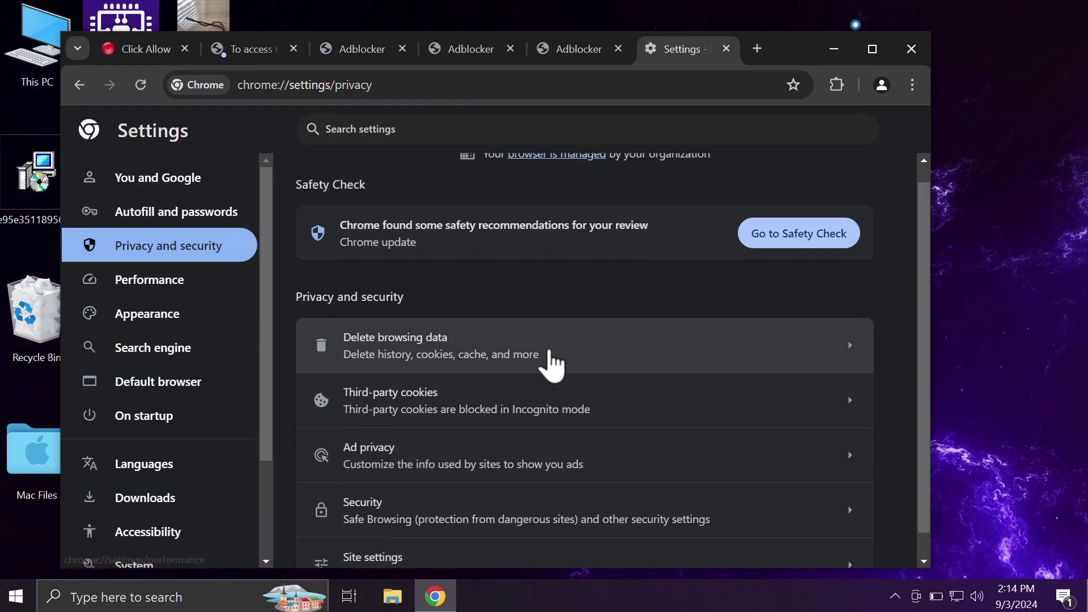
{"action": "left_click", "coordinate": [458, 557]}
{"action": "scroll", "coordinate": [438, 438], "scroll_direction": "down", "scroll_amount": 2}
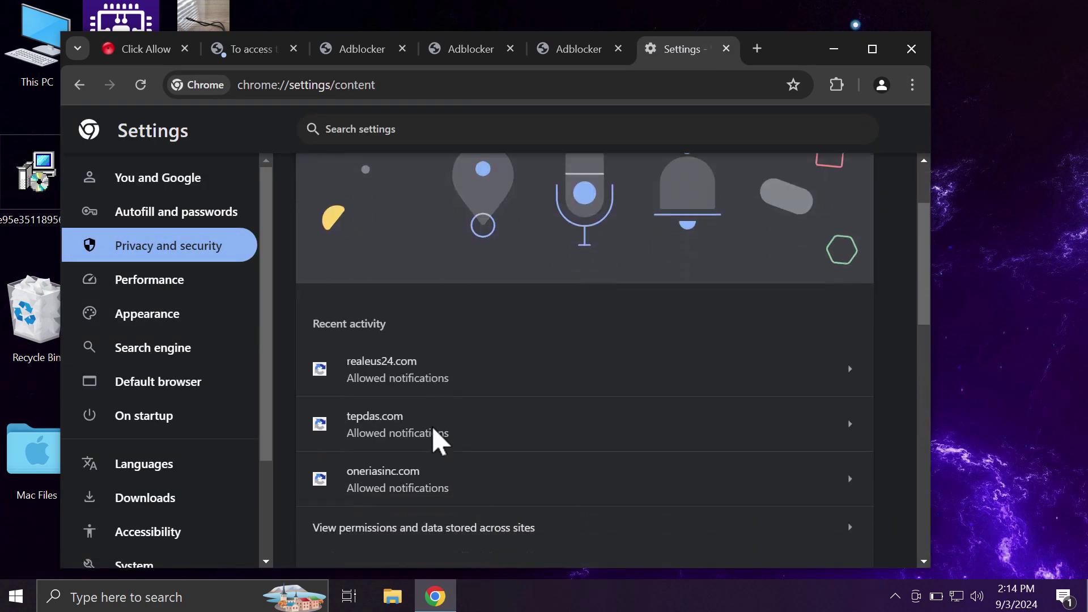
{"action": "scroll", "coordinate": [433, 437], "scroll_direction": "down", "scroll_amount": 2}
{"action": "scroll", "coordinate": [425, 442], "scroll_direction": "down", "scroll_amount": 1}
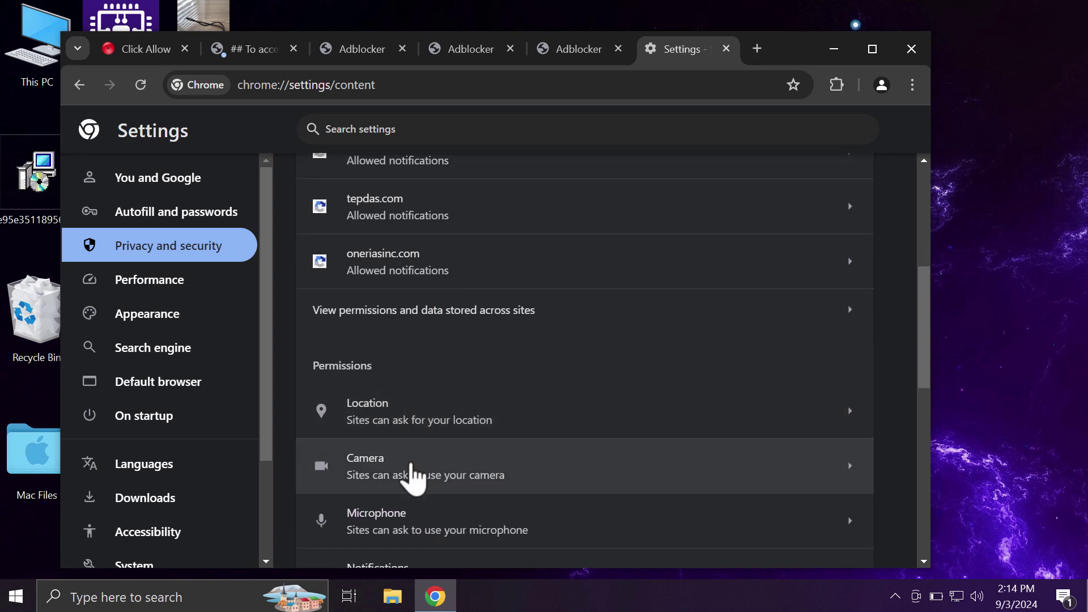
{"action": "scroll", "coordinate": [430, 545], "scroll_direction": "down", "scroll_amount": 1}
{"action": "left_click", "coordinate": [428, 516]}
{"action": "scroll", "coordinate": [573, 432], "scroll_direction": "down", "scroll_amount": 3}
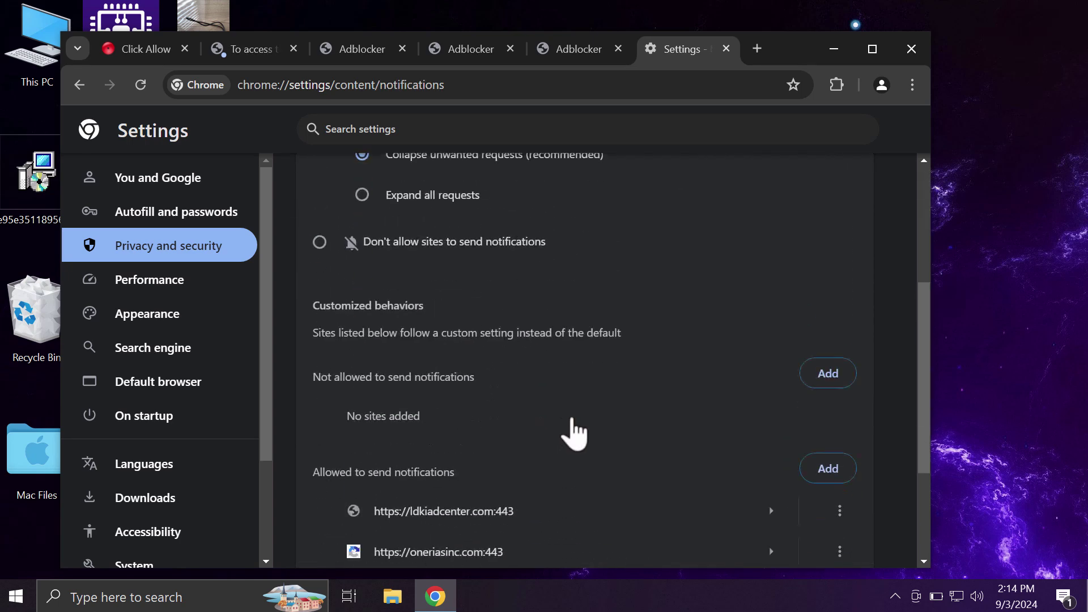
{"action": "scroll", "coordinate": [573, 432], "scroll_direction": "down", "scroll_amount": 2}
Step: Remove ldkiadcenter.com, oneriasinc.com and realeus24.com from allowed notifications
{"action": "left_click", "coordinate": [840, 340]}
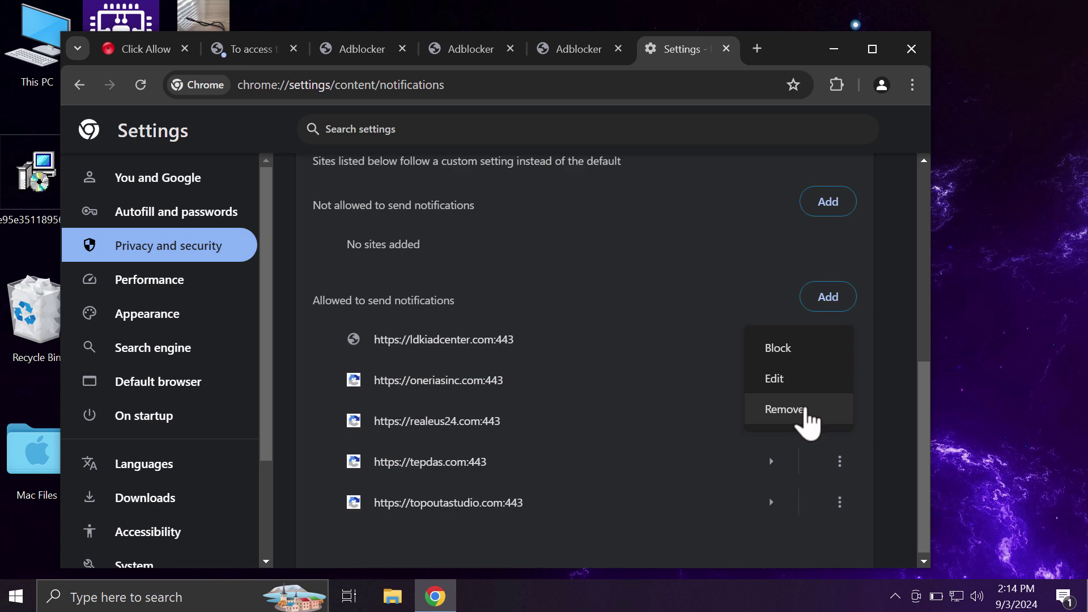
{"action": "left_click", "coordinate": [806, 413]}
{"action": "left_click", "coordinate": [840, 372]}
{"action": "left_click", "coordinate": [795, 451]}
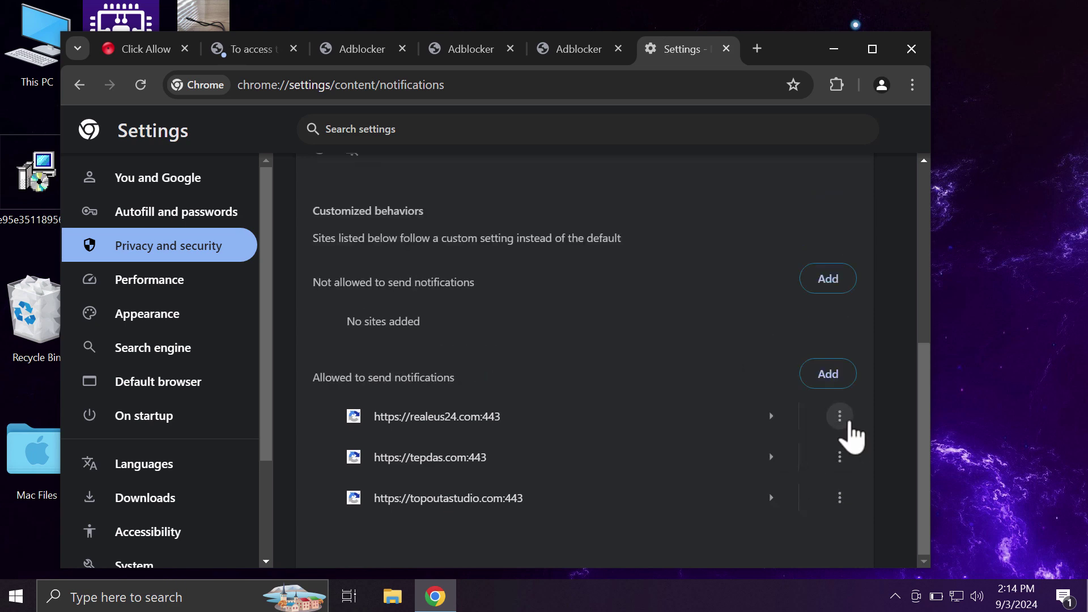
{"action": "left_click", "coordinate": [840, 415]}
{"action": "left_click", "coordinate": [826, 488]}
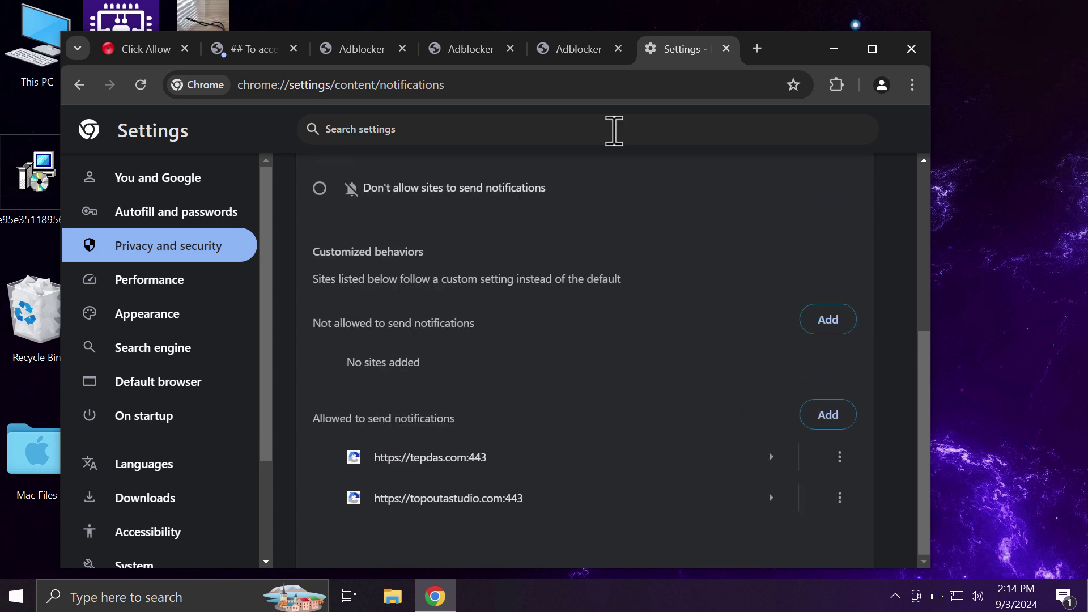
{"action": "left_click", "coordinate": [596, 94]}
{"action": "type", "text": "co"}
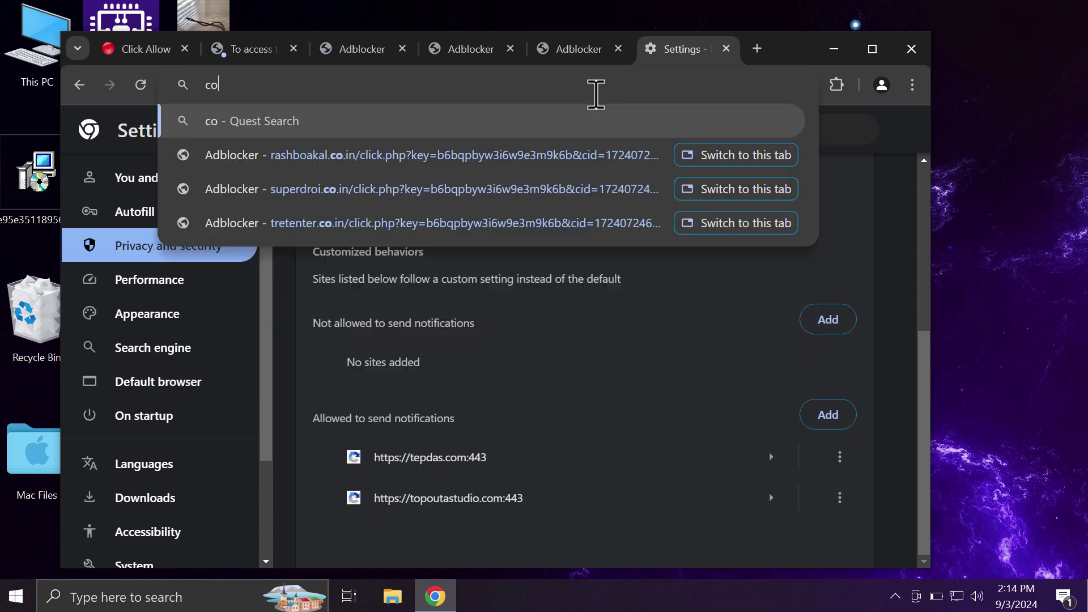
{"action": "type", "text": "mbocleaner.com"}
Step: Load combocleaner.com maximized, close the Click Allow spam tab, and minimize to the desktop
{"action": "key", "text": "Return"}
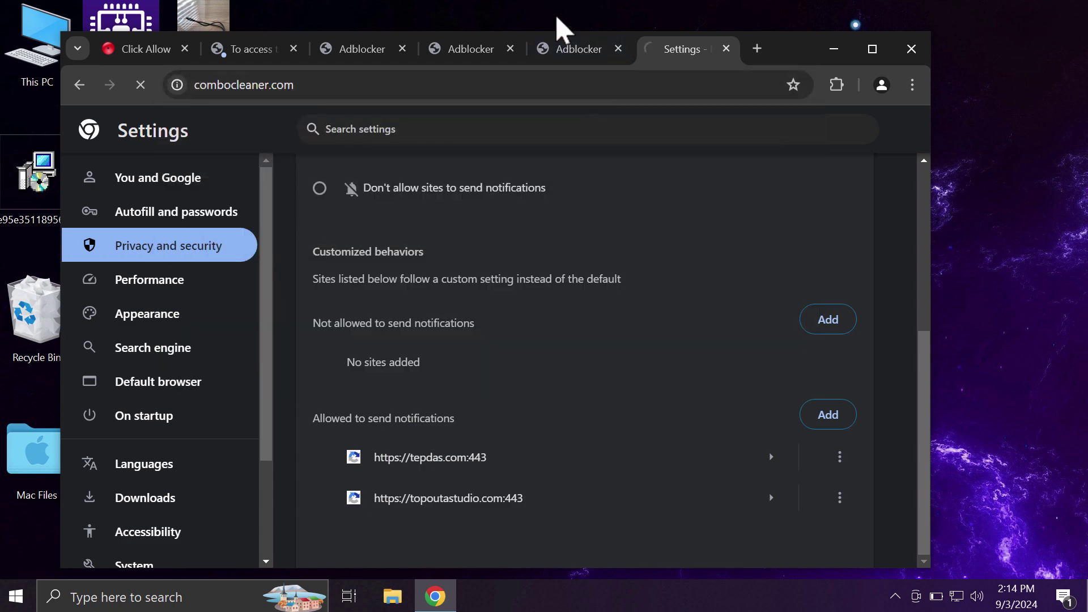
{"action": "left_click", "coordinate": [872, 49]}
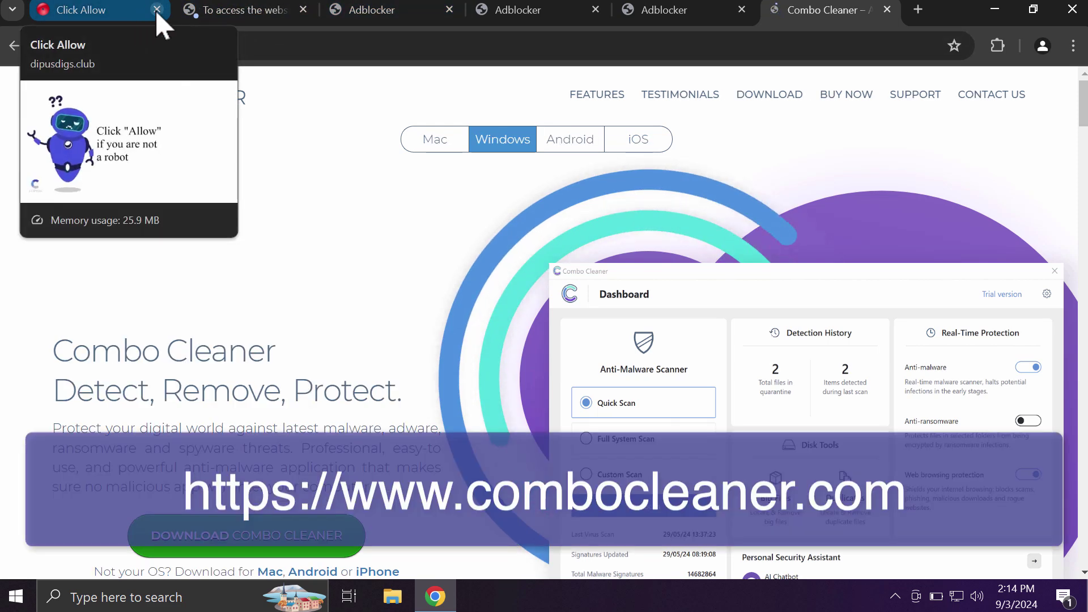
{"action": "left_click", "coordinate": [157, 9]}
{"action": "left_click", "coordinate": [997, 11]}
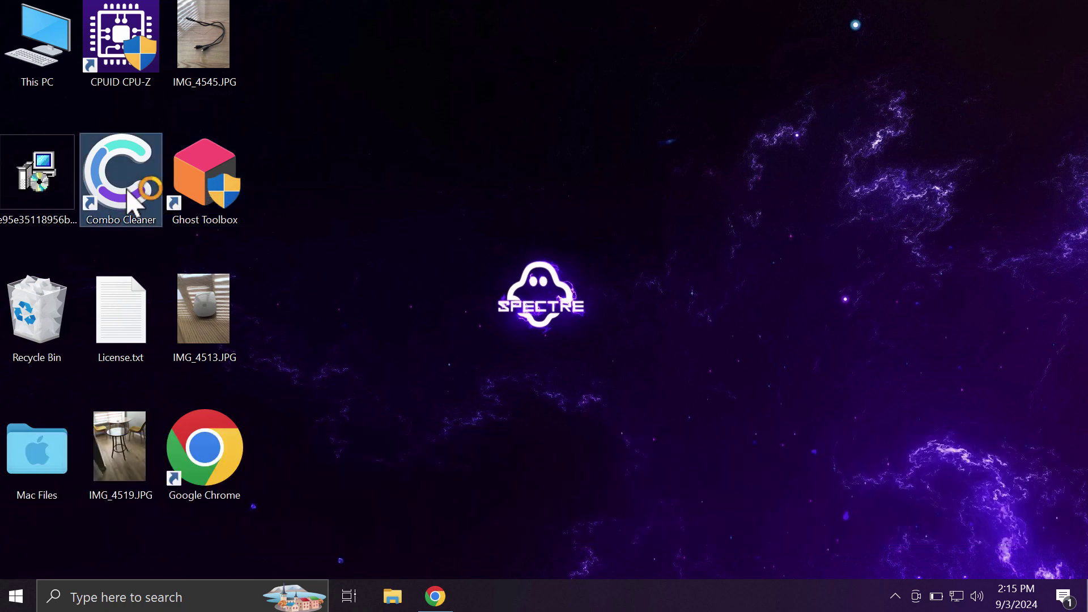
Step: Launch Combo Cleaner from the desktop and bring its dashboard back in front of the browser
{"action": "double_click", "coordinate": [140, 181]}
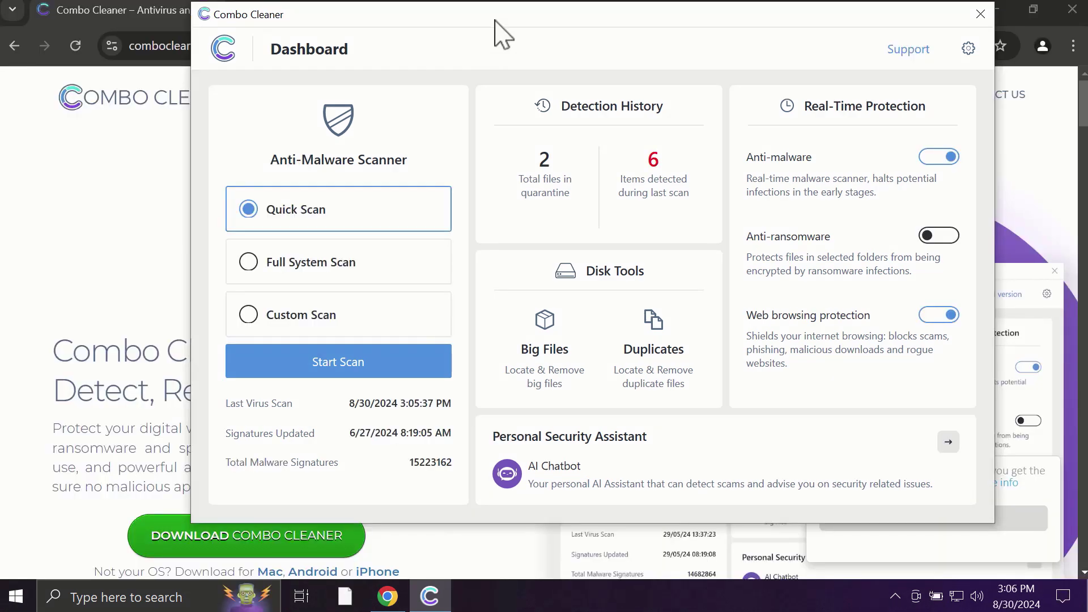
{"action": "left_click_drag", "start_coordinate": [503, 34], "coordinate": [482, 50]}
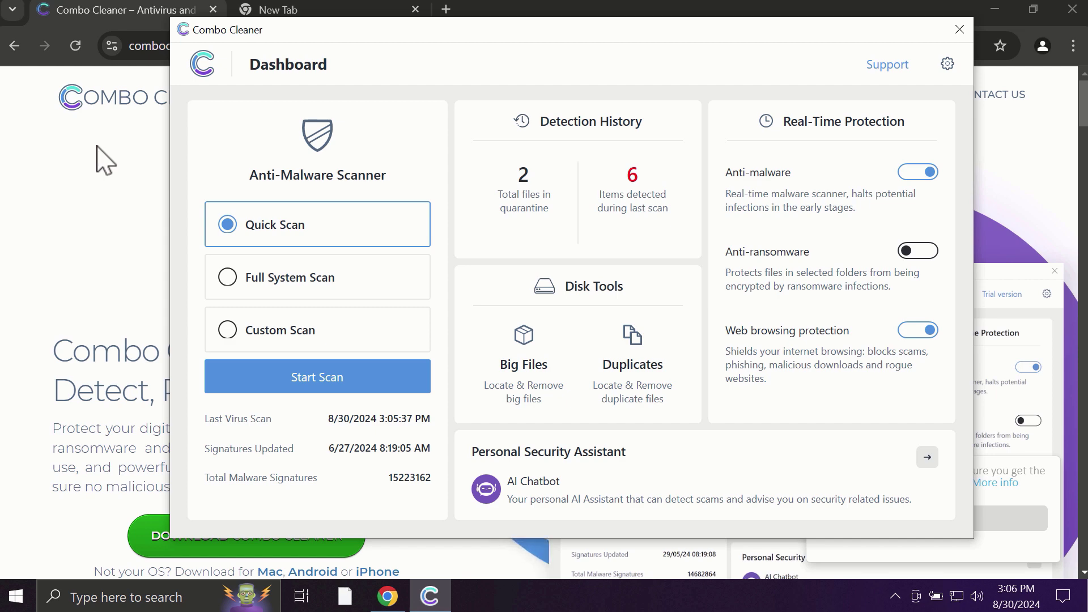
{"action": "left_click", "coordinate": [102, 160]}
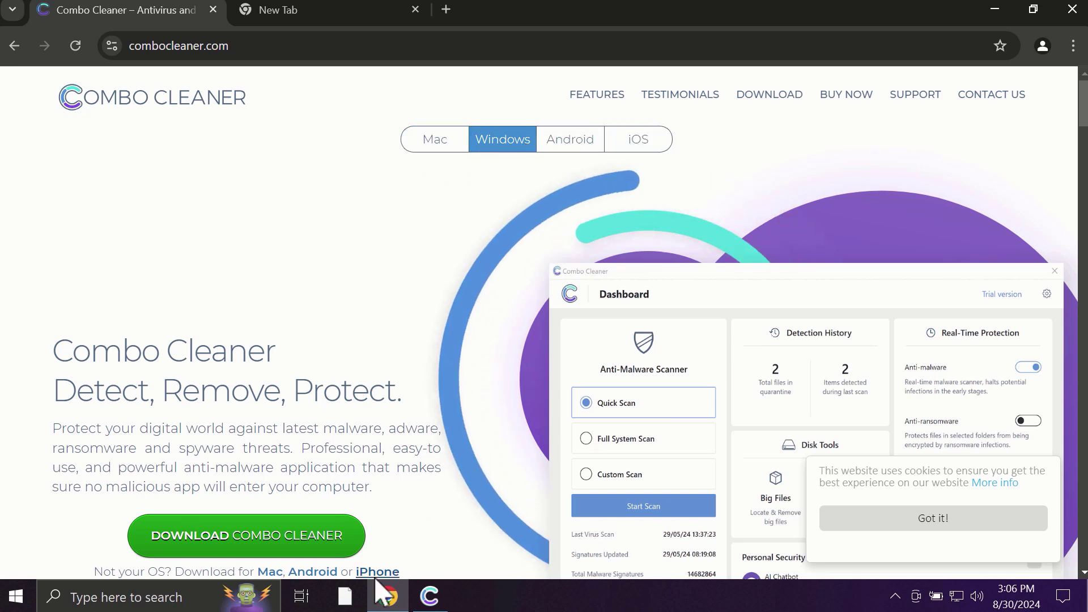
{"action": "left_click", "coordinate": [430, 597]}
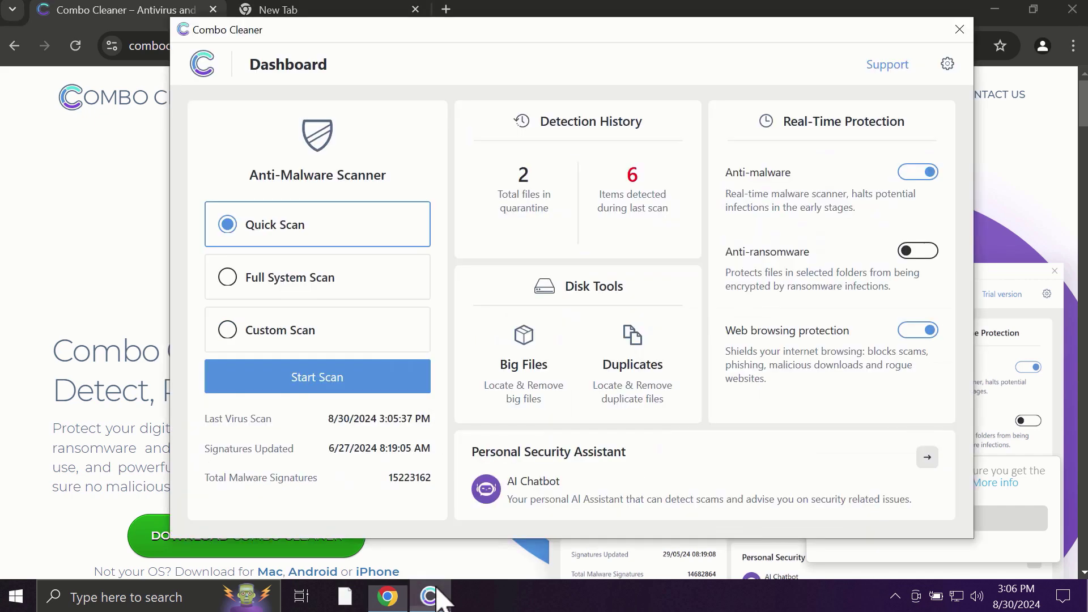
Step: Start the Quick Scan and dismiss the Backup settings reminder while it runs
{"action": "left_click", "coordinate": [387, 367]}
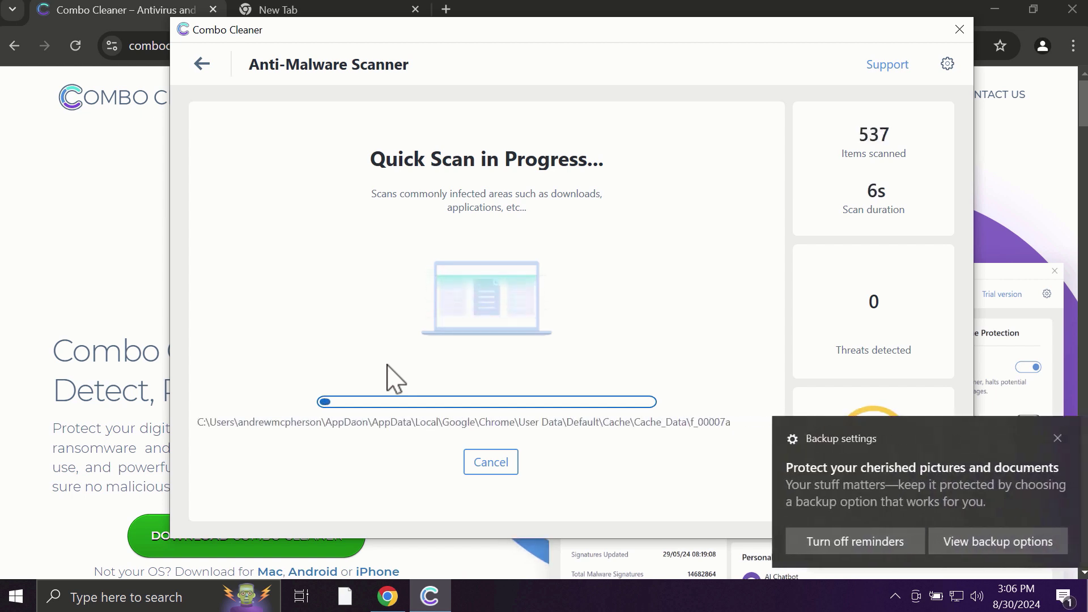
{"action": "left_click", "coordinate": [1054, 440]}
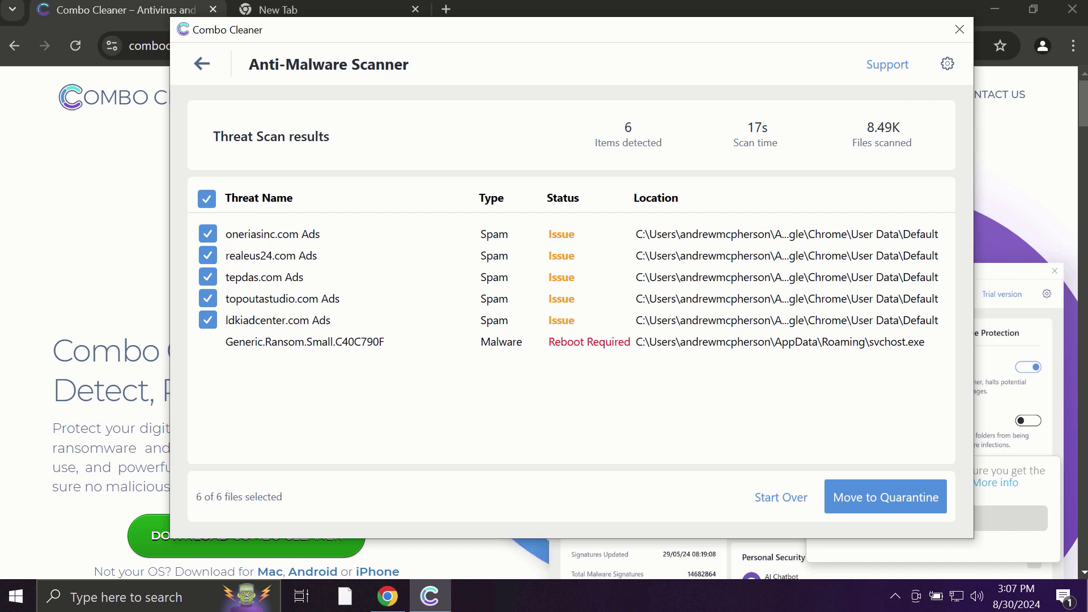
Step: View the Anti-Ransomware settings with protected folders and trusted programs
{"action": "left_click", "coordinate": [947, 64]}
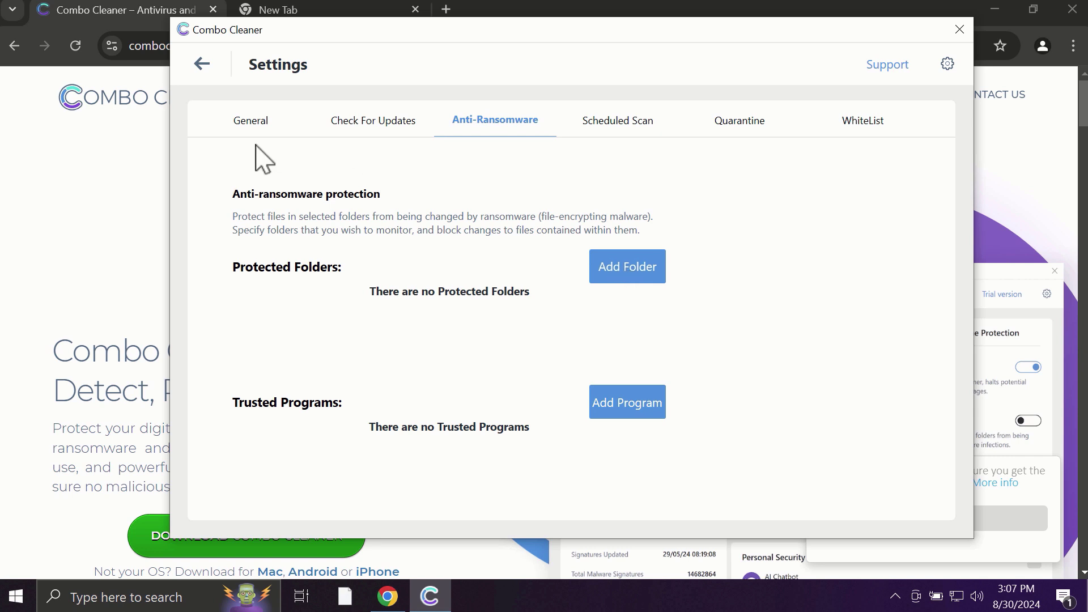
Step: Go back to the dashboard showing six detected items awaiting resolution
{"action": "left_click", "coordinate": [203, 68]}
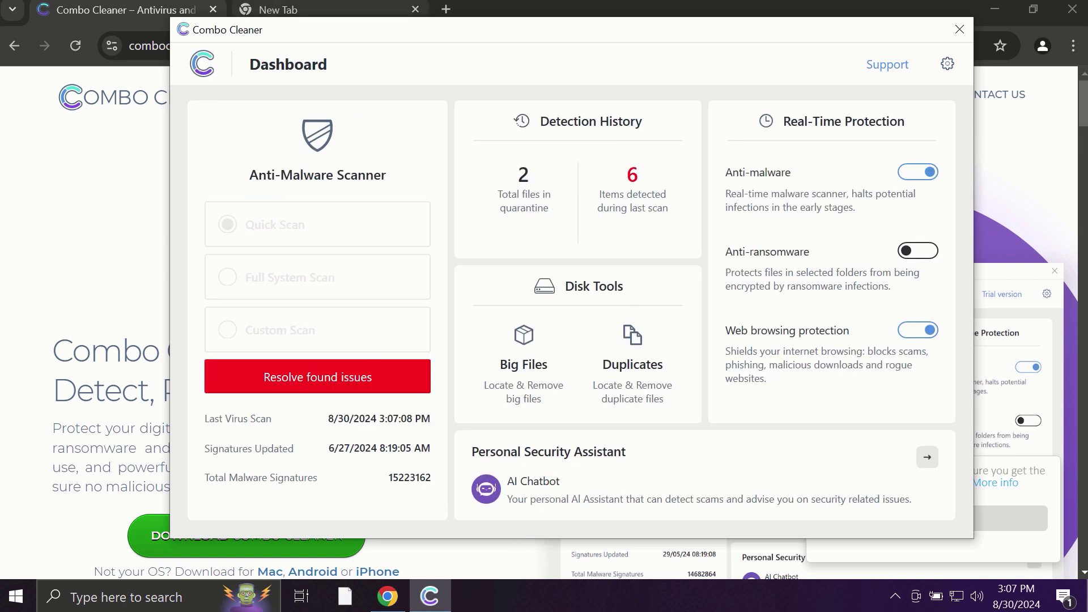